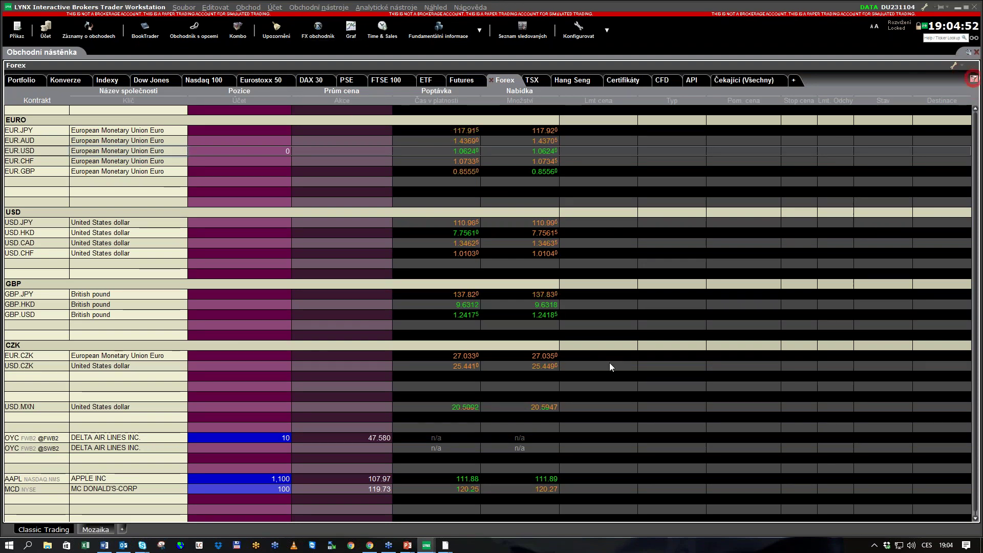
# - Open the Obchodní nástroje (trading tools) menu in LYNX Trader Workstation
pyautogui.click(318, 8)
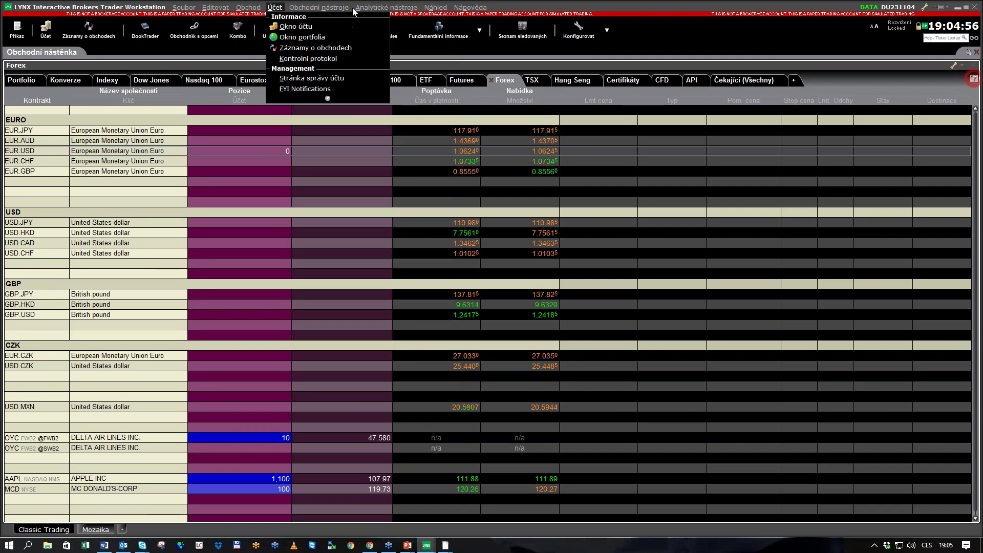
# - Open Editovat > Globální konfigurace, landing on the Display settings page
pyautogui.moveTo(215, 8)
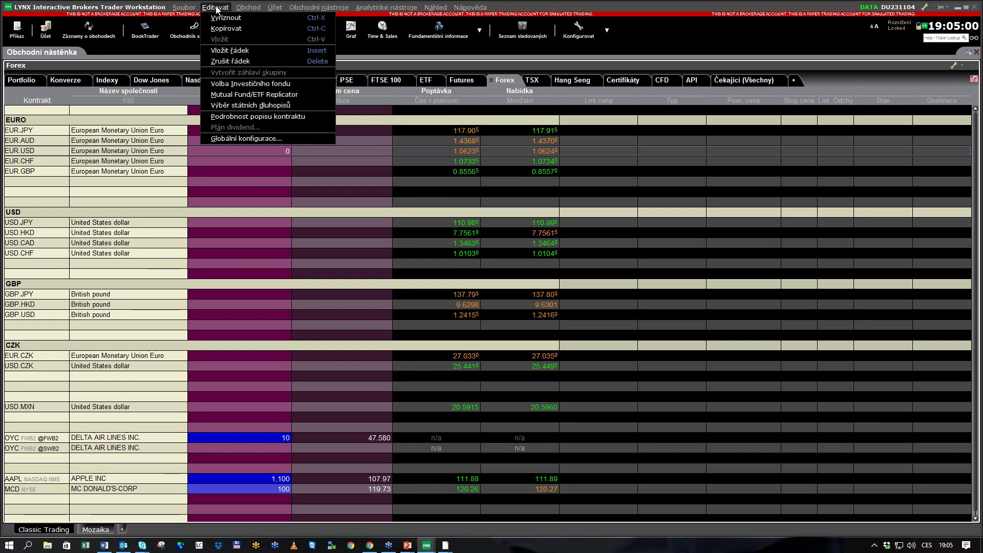
pyautogui.click(244, 140)
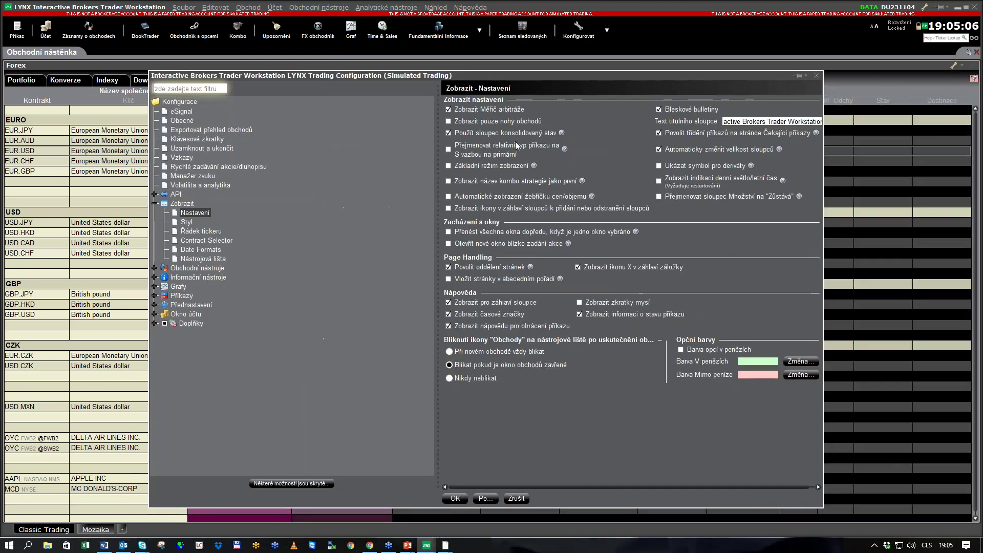
# - Show the API Nastavení page: ActiveX and Socket clients enabled, socket port 7496
pyautogui.click(155, 194)
pyautogui.click(176, 194)
pyautogui.click(476, 109)
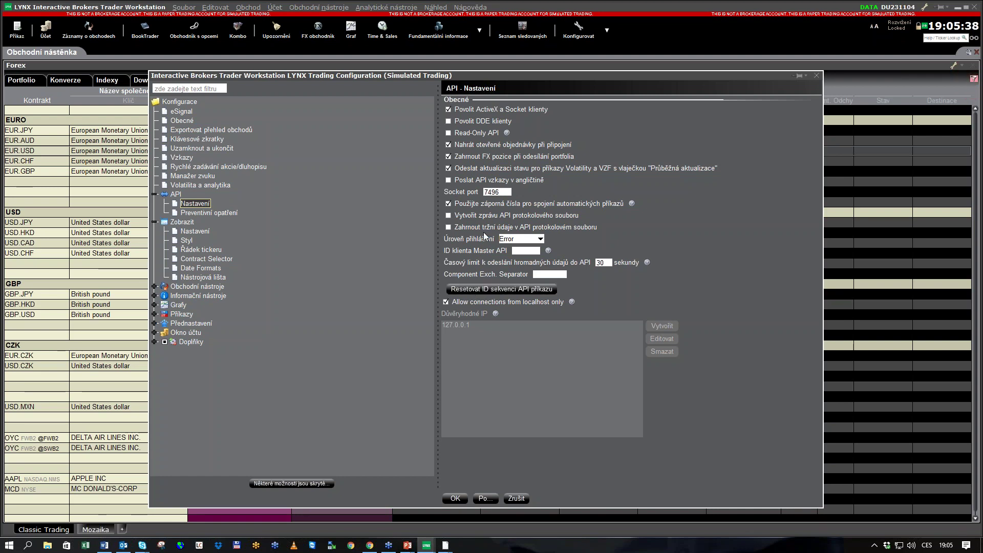
# - Select the socket port value 7496 to check it
pyautogui.doubleClick(506, 191)
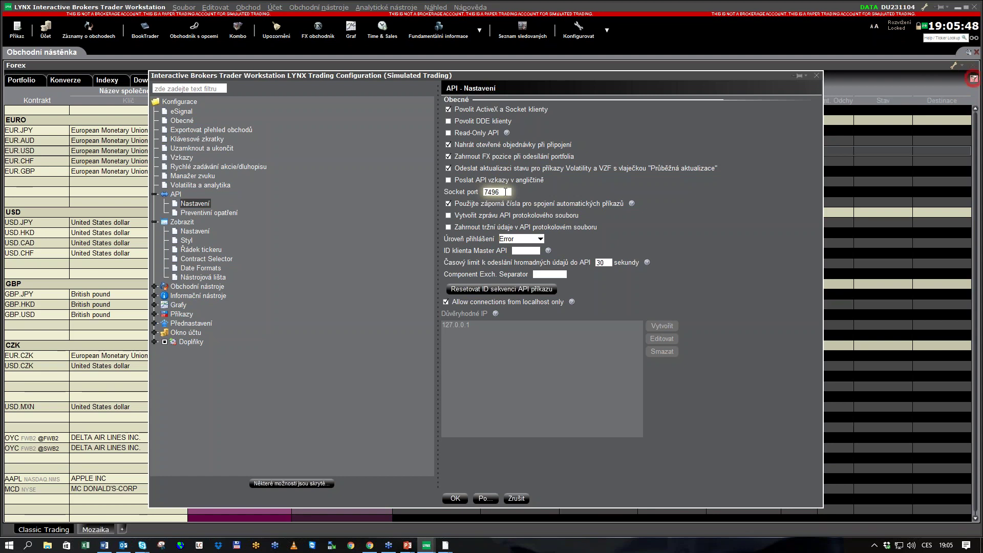
# - Review the Zobrazit > Nastavení display page, inspecting the title column text
pyautogui.click(182, 222)
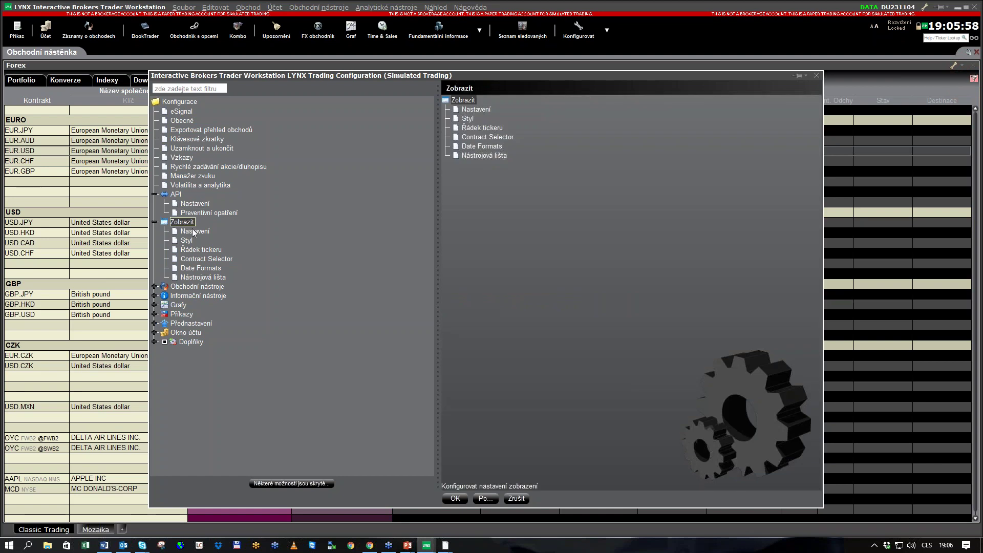
pyautogui.click(196, 232)
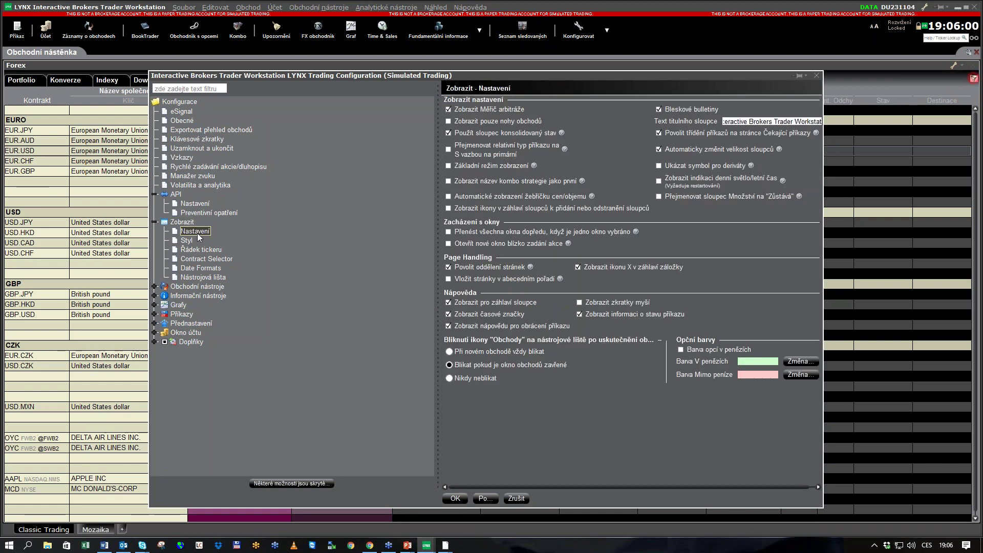
pyautogui.click(723, 122)
pyautogui.press('Home')
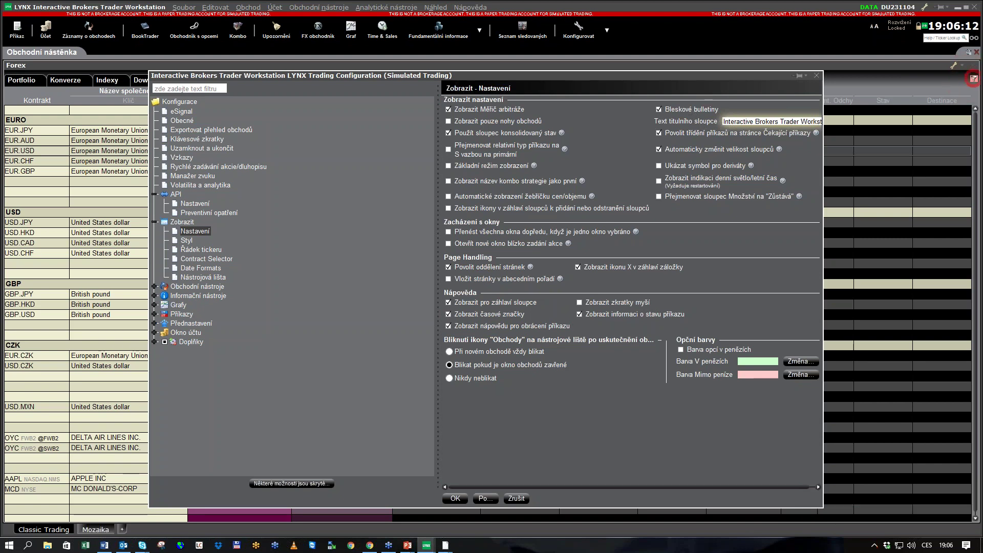
pyautogui.moveTo(724, 121); pyautogui.dragTo(822, 121)
pyautogui.click(784, 122)
pyautogui.click(797, 121)
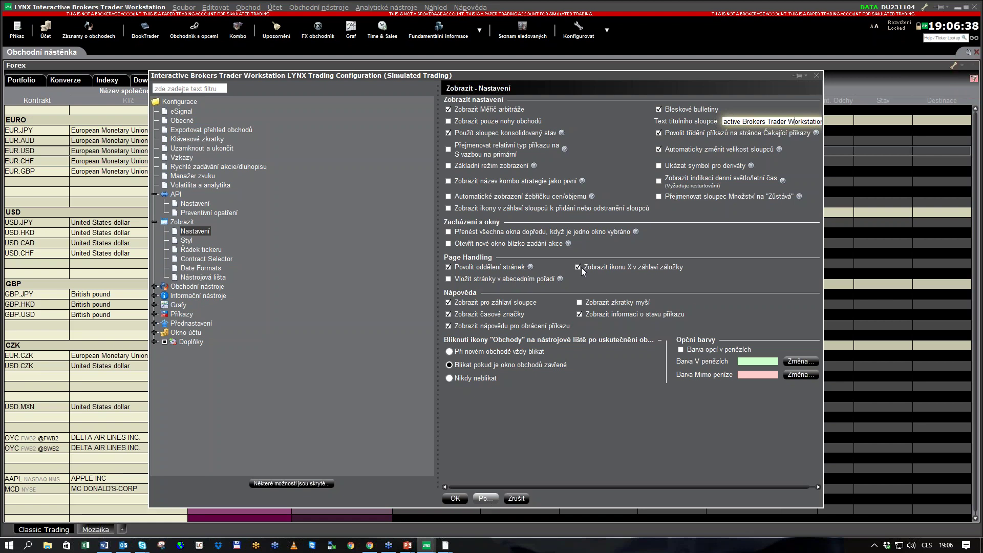
# - Revisit the API section, then close the global configuration with OK
pyautogui.click(176, 195)
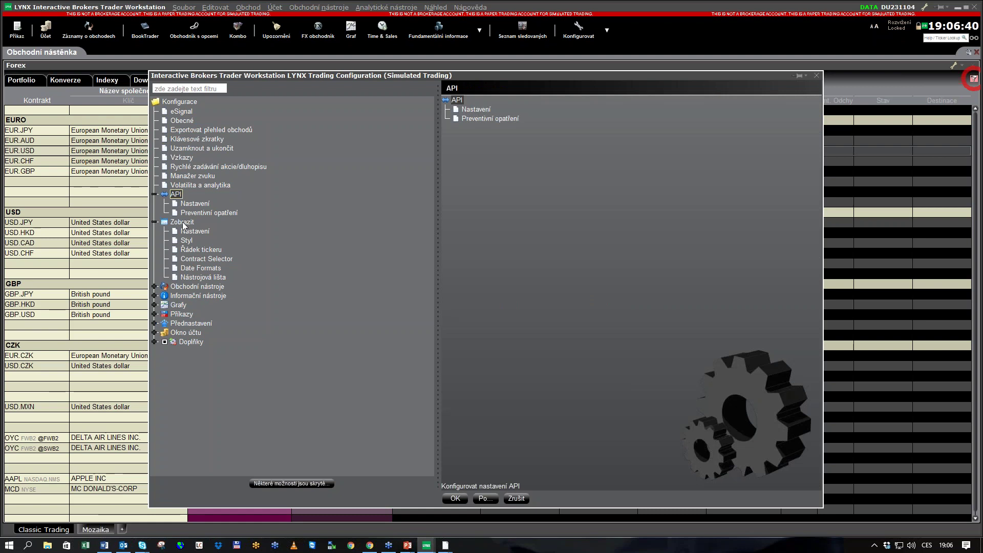
pyautogui.click(182, 221)
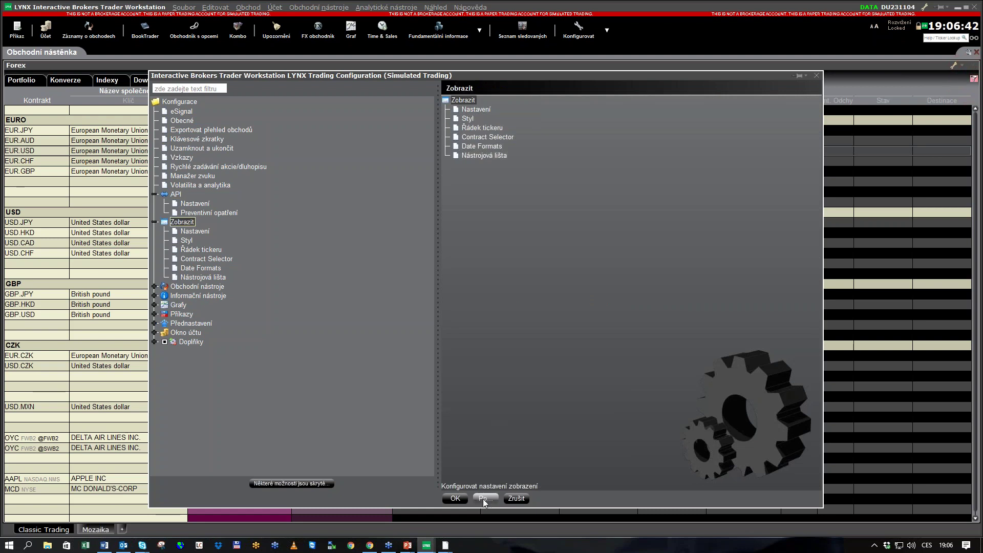
pyautogui.click(455, 499)
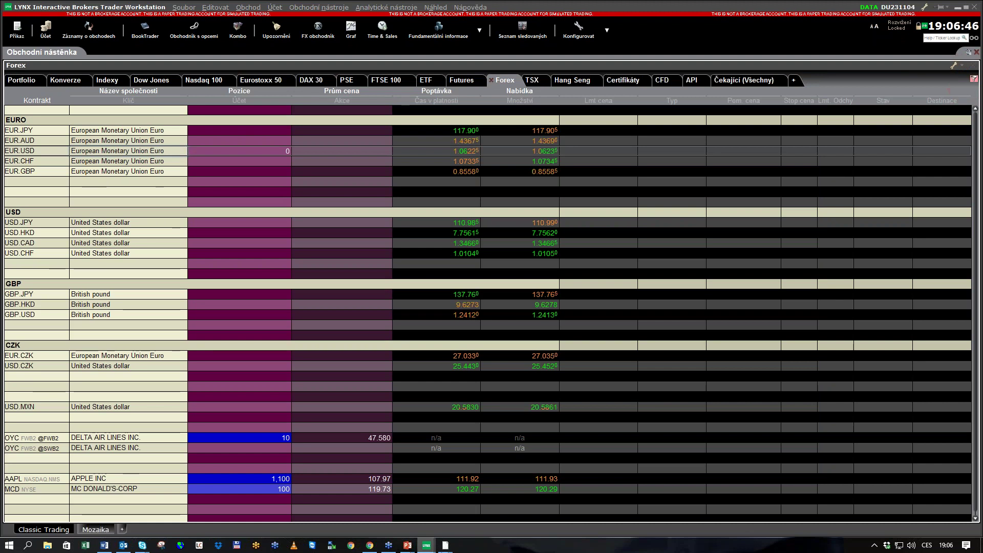
# - Bring the NinjaTrader Control Center window forward from its taskbar preview
pyautogui.moveTo(445, 545)
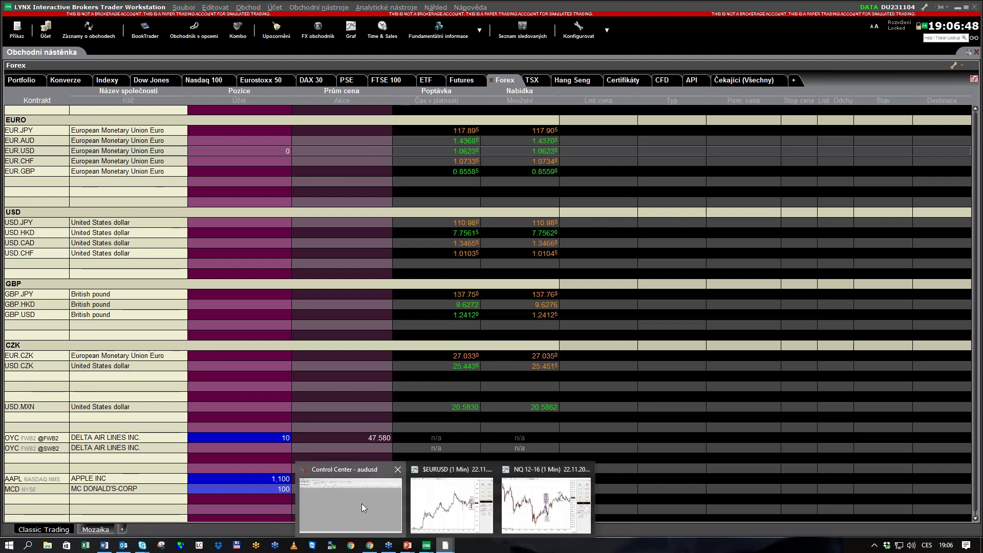
pyautogui.click(362, 505)
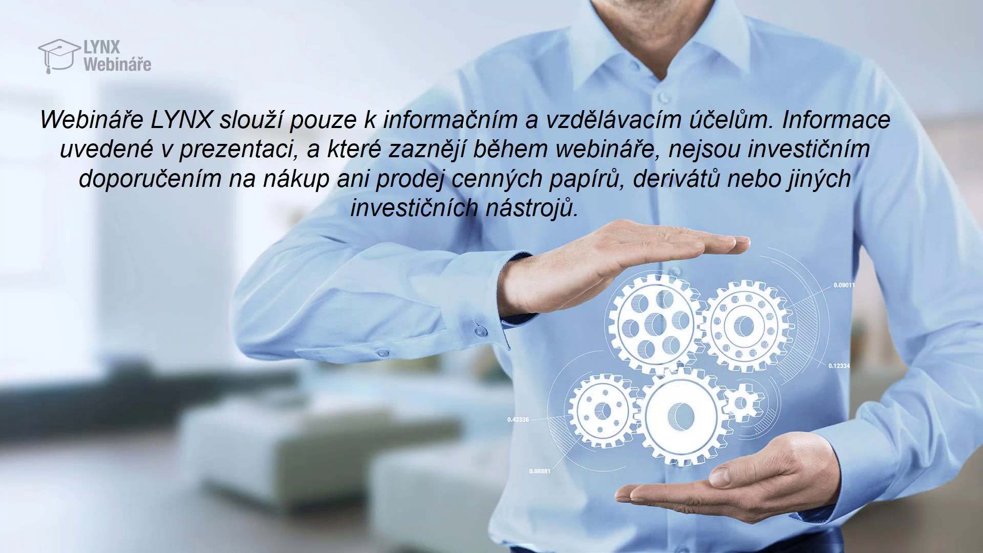
# - Exit the PowerPoint slideshow and switch over to the NinjaTrader Control Center
pyautogui.press('Escape')
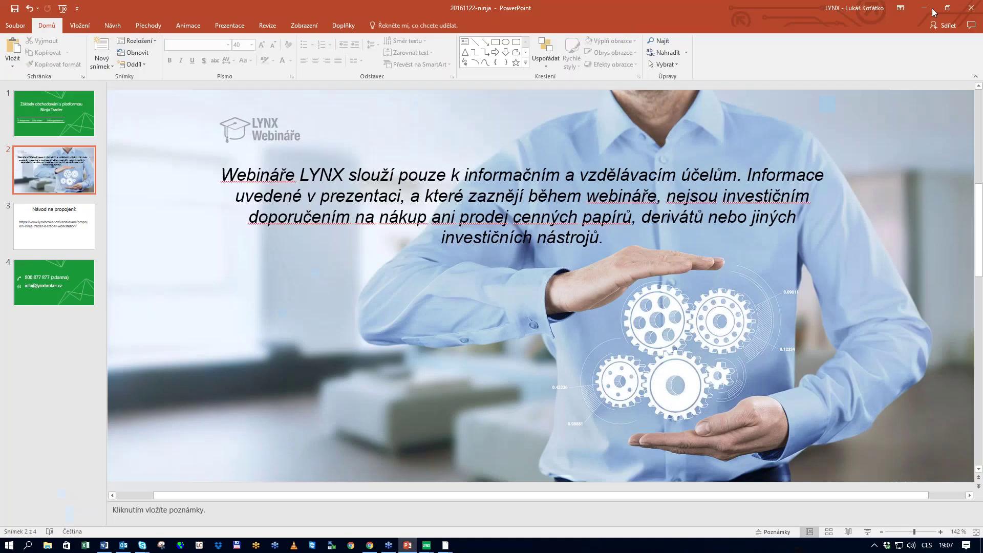
pyautogui.hotkey('alt', 'Tab')
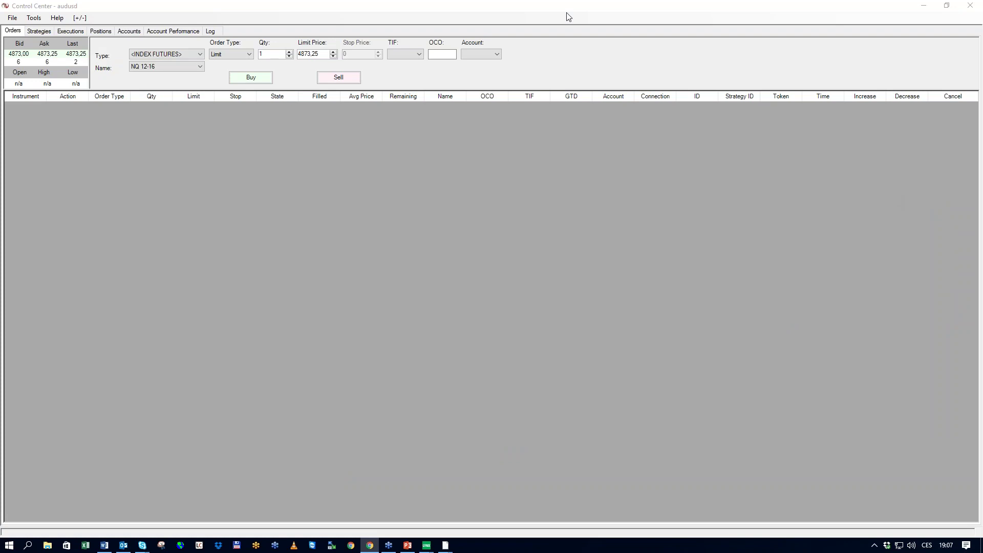
pyautogui.hotkey('alt', 'Tab')
pyautogui.press('super+Up')
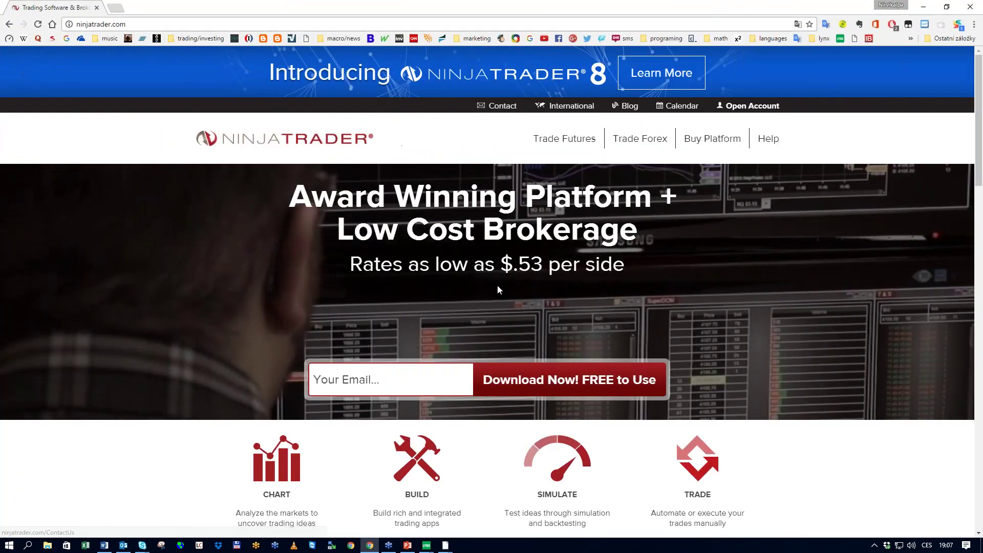
pyautogui.scroll(-1, 448, 396)
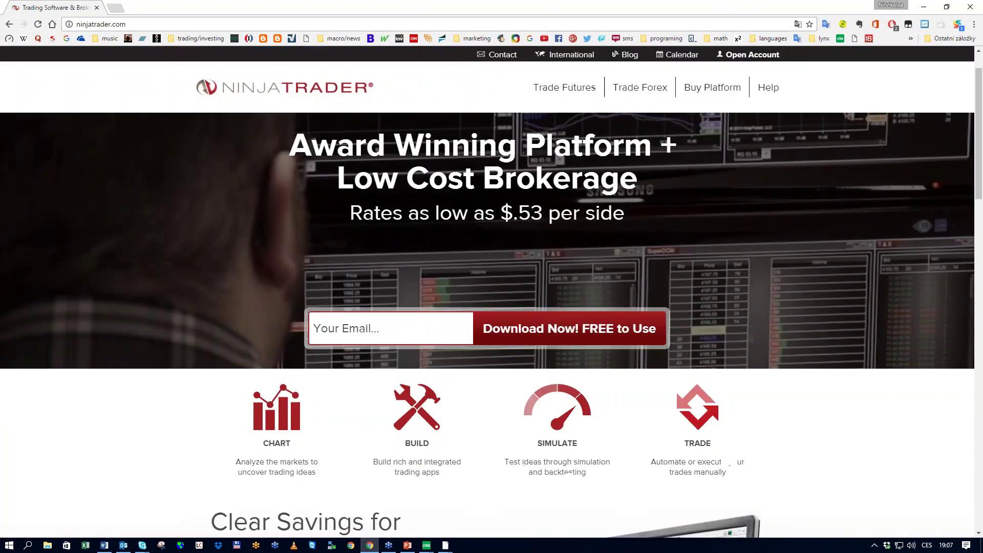
pyautogui.scroll(1, 449, 397)
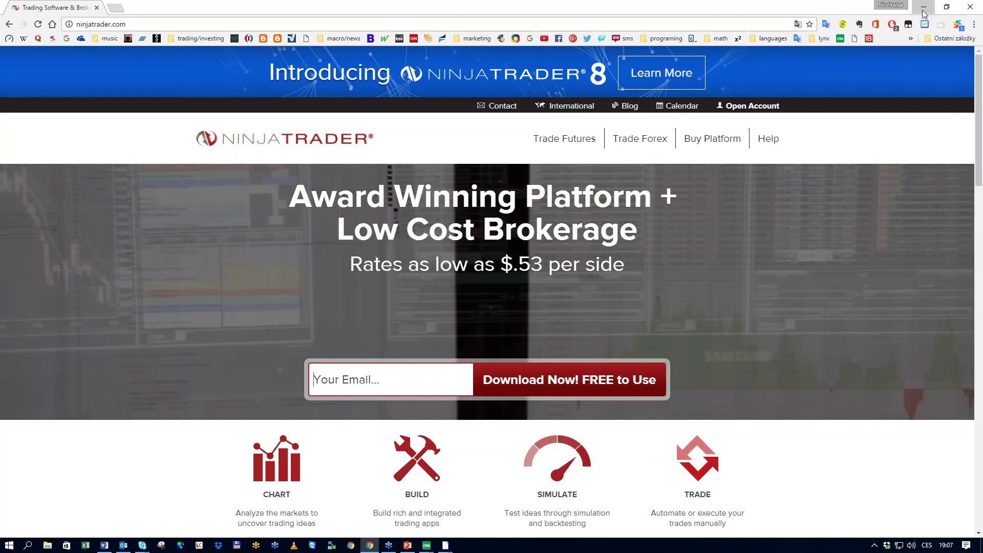
pyautogui.click(924, 7)
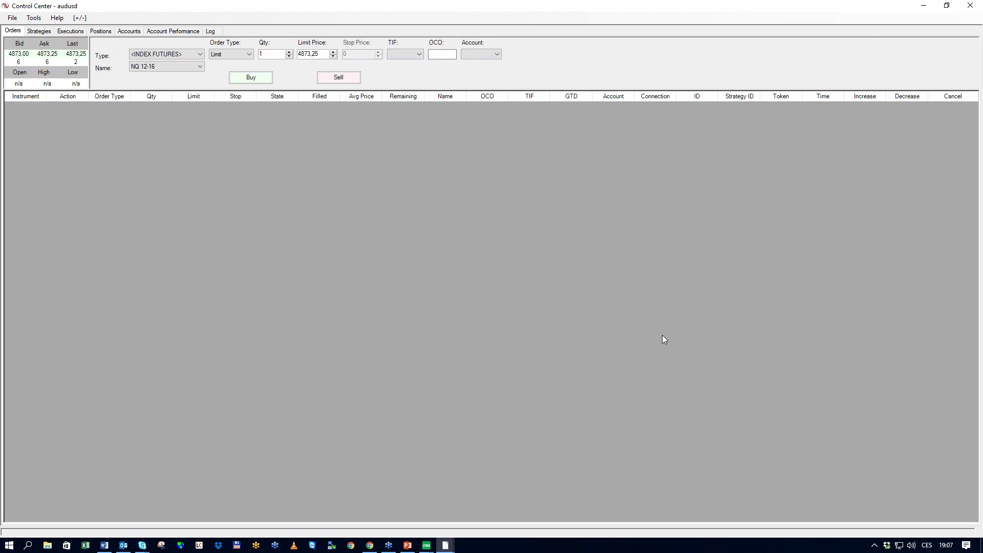
# - Open the Tools menu in the NinjaTrader Control Center
pyautogui.click(34, 19)
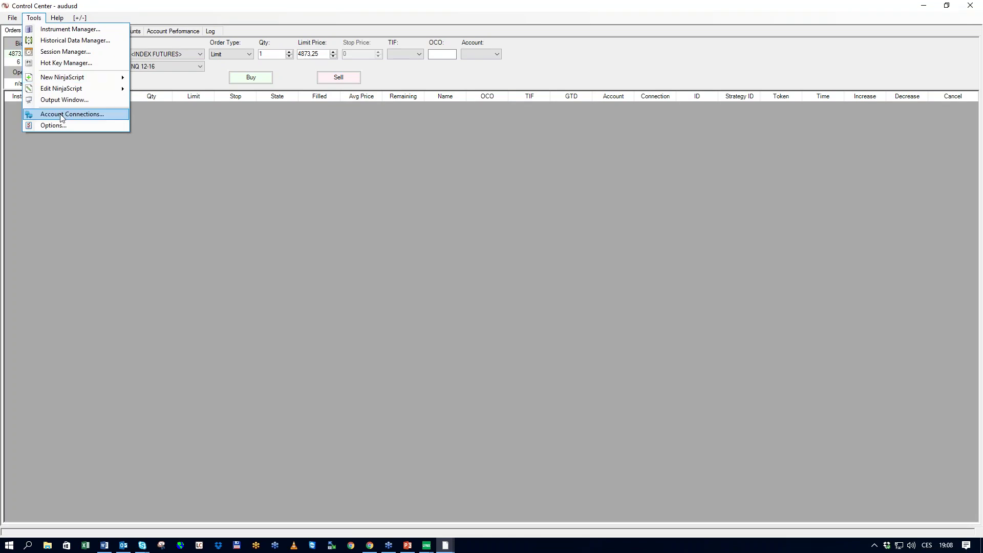
# - Open Account Connections, review the LYNX, CQG, Kinetick and simulated connections, then choose Add
pyautogui.click(105, 119)
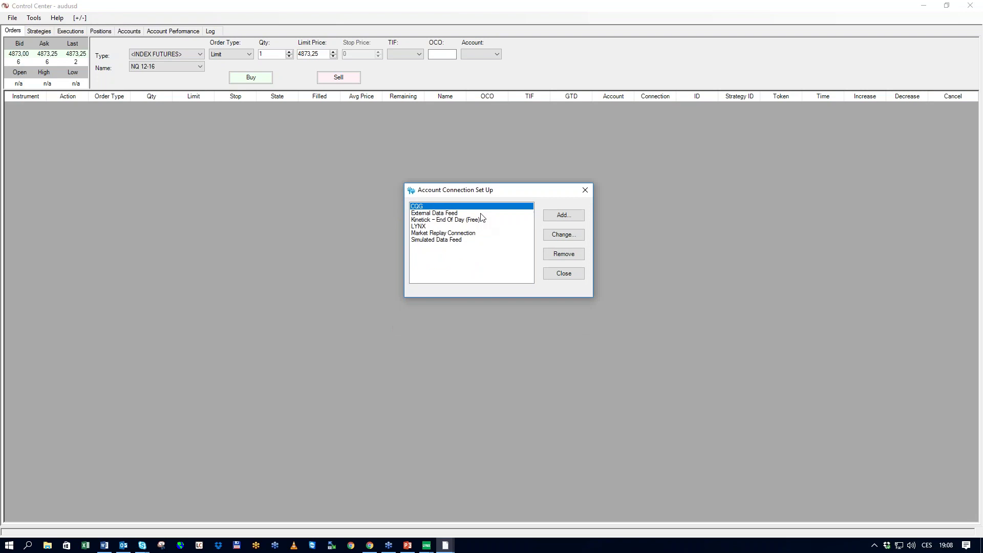
pyautogui.click(435, 228)
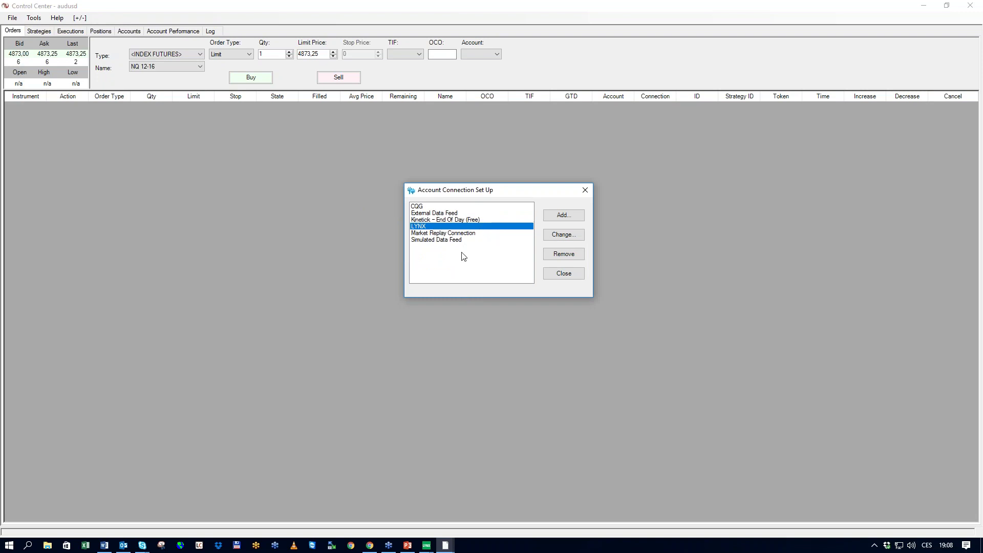
pyautogui.click(420, 207)
pyautogui.click(429, 226)
pyautogui.click(434, 213)
pyautogui.click(440, 220)
pyautogui.click(440, 226)
pyautogui.click(443, 241)
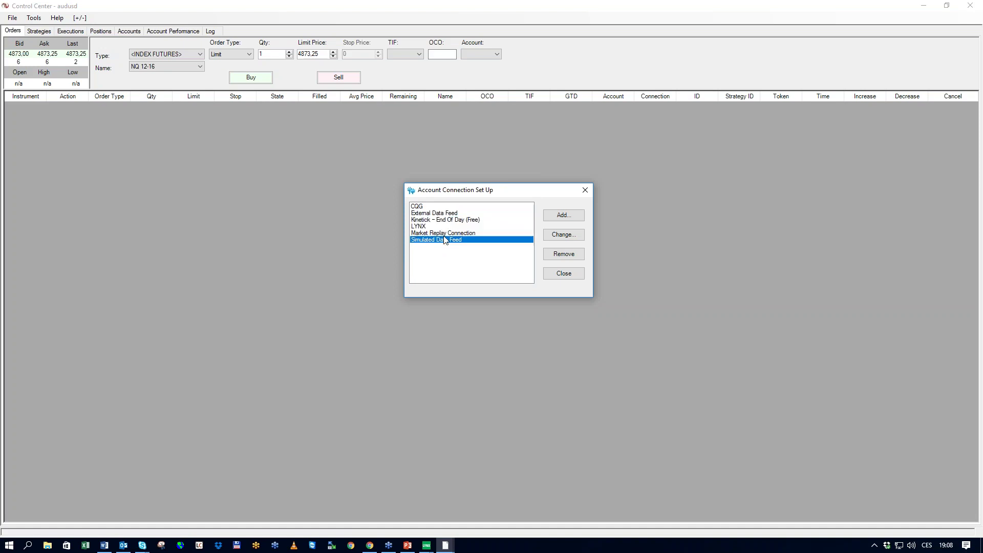
pyautogui.click(446, 228)
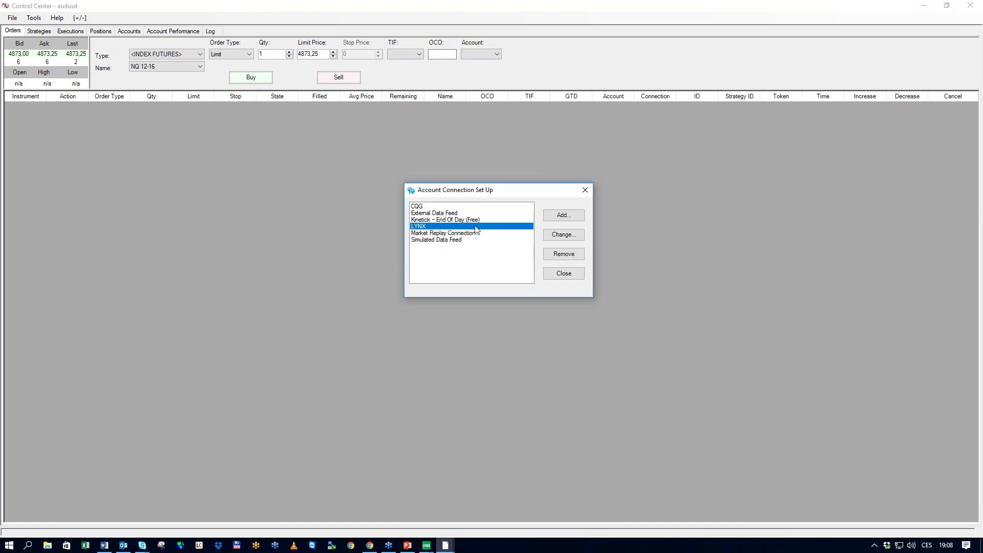
pyautogui.click(572, 220)
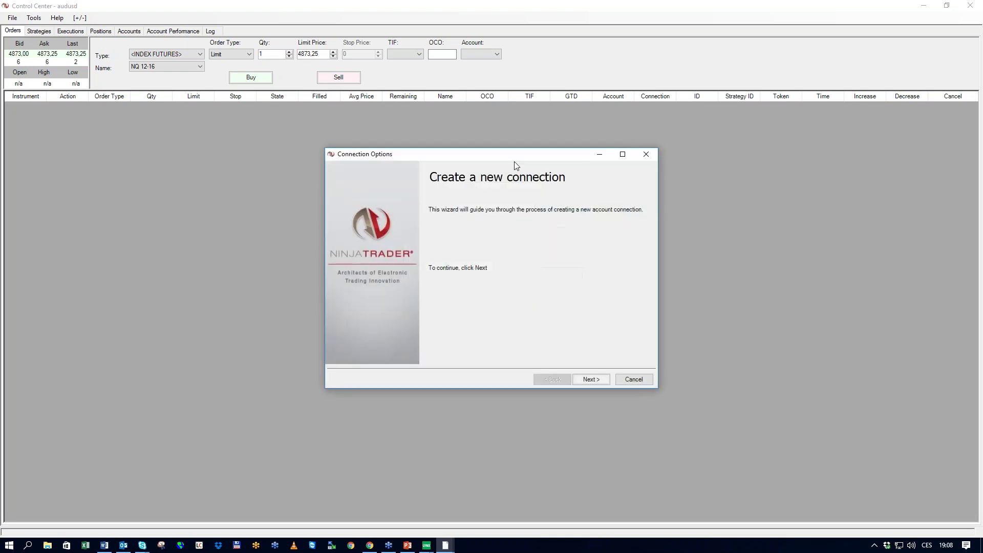
# - Name the new connection LYNXBROKER on the general connection details page
pyautogui.click(590, 381)
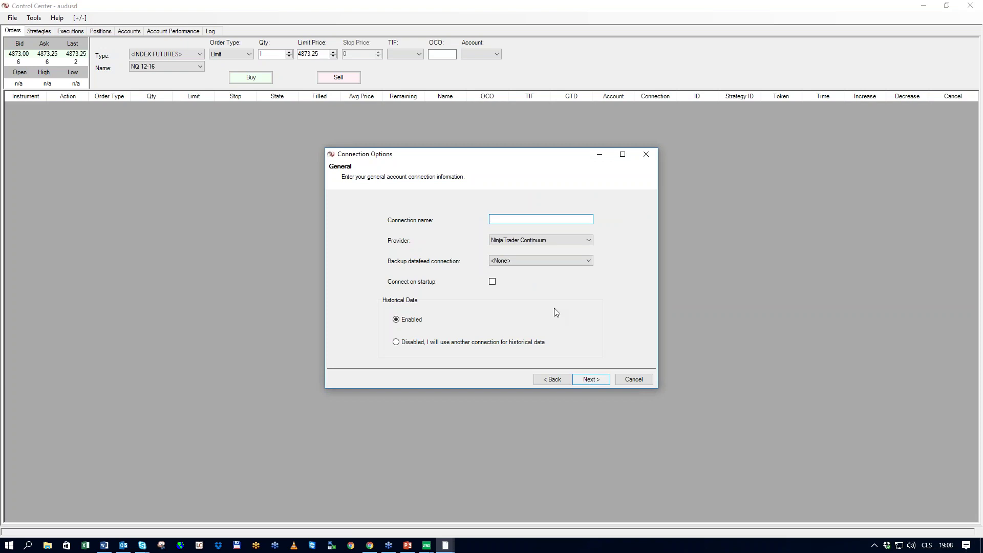
pyautogui.moveTo(533, 162); pyautogui.dragTo(507, 167)
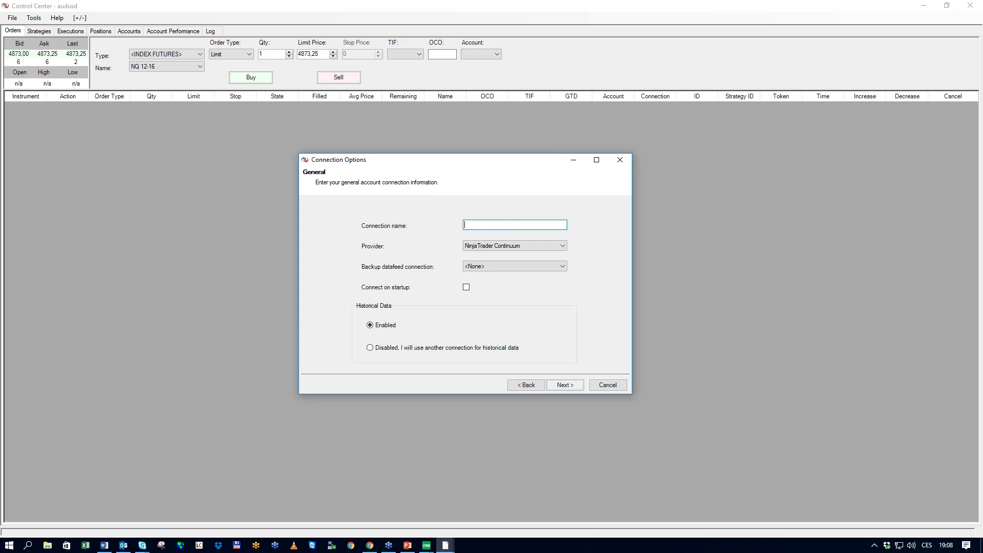
pyautogui.write('LYNX')
pyautogui.moveTo(475, 159); pyautogui.dragTo(307, 284)
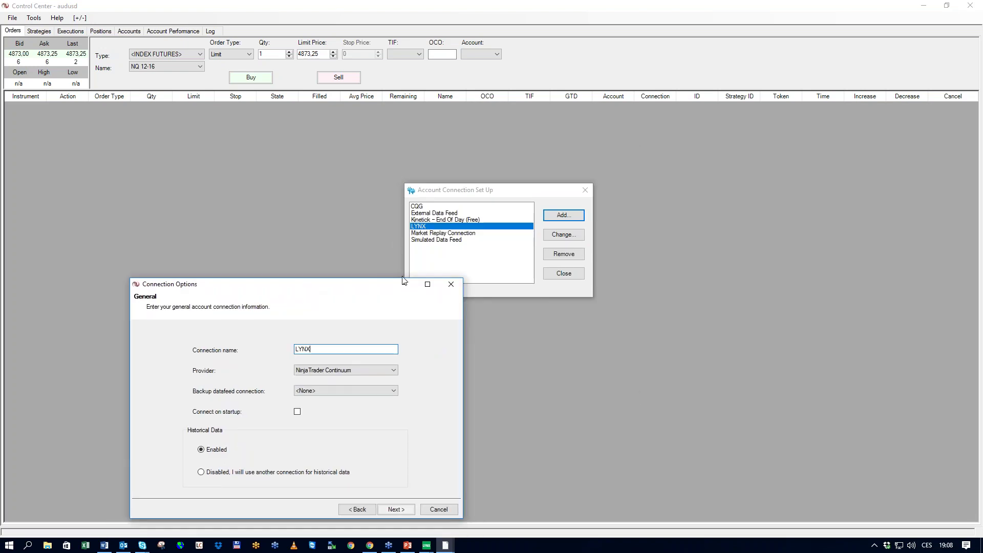
pyautogui.write('BROKER')
# - Set the connection provider to InteractiveBrokers and continue to its account settings
pyautogui.click(393, 370)
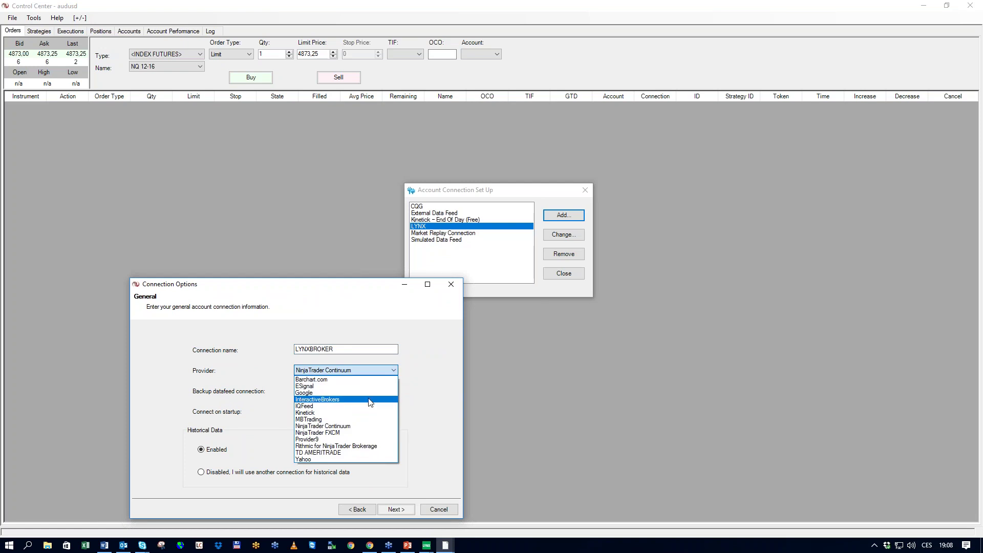
pyautogui.click(371, 402)
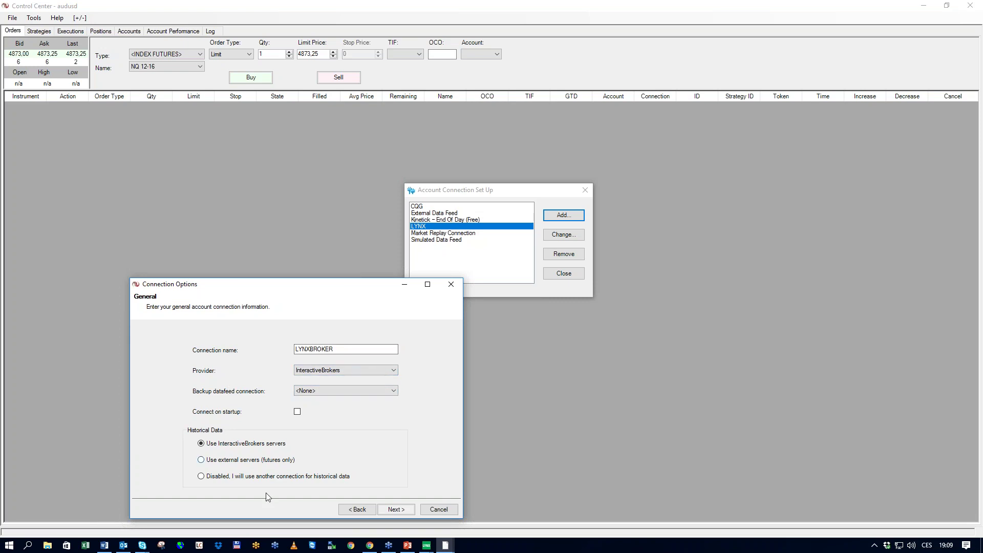
pyautogui.click(398, 510)
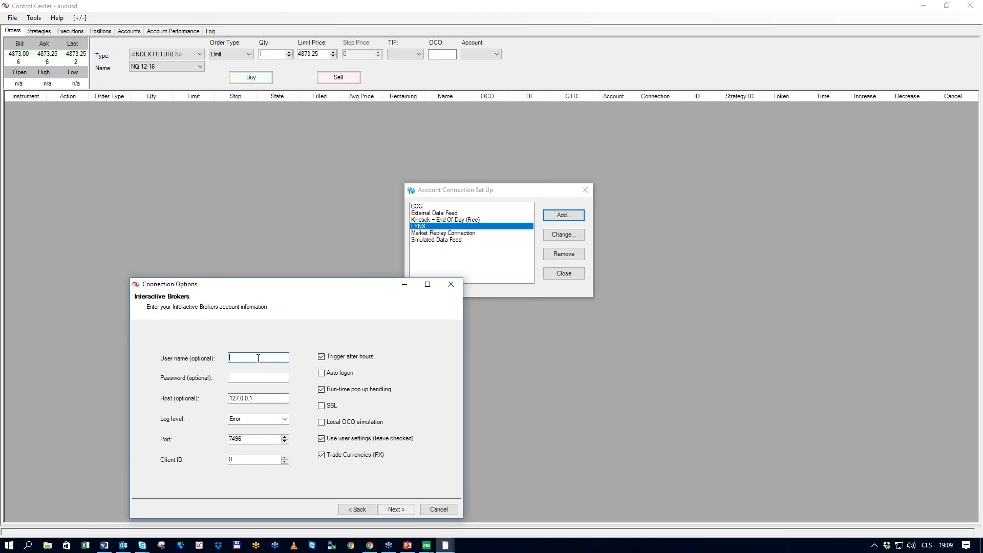
# - Enter the Interactive Brokers account user name and password, then advance to the connection summary
pyautogui.write('kotat282')
pyautogui.click(262, 379)
pyautogui.write('•••••')
pyautogui.press('BackSpace')
pyautogui.press('BackSpace')
pyautogui.press('BackSpace')
pyautogui.write('••••••••••••••')
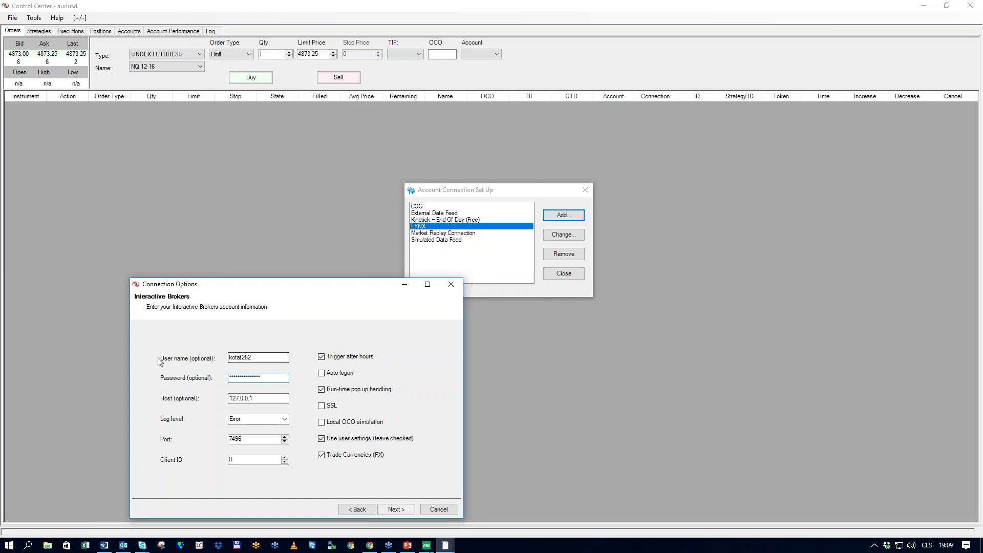
pyautogui.click(403, 512)
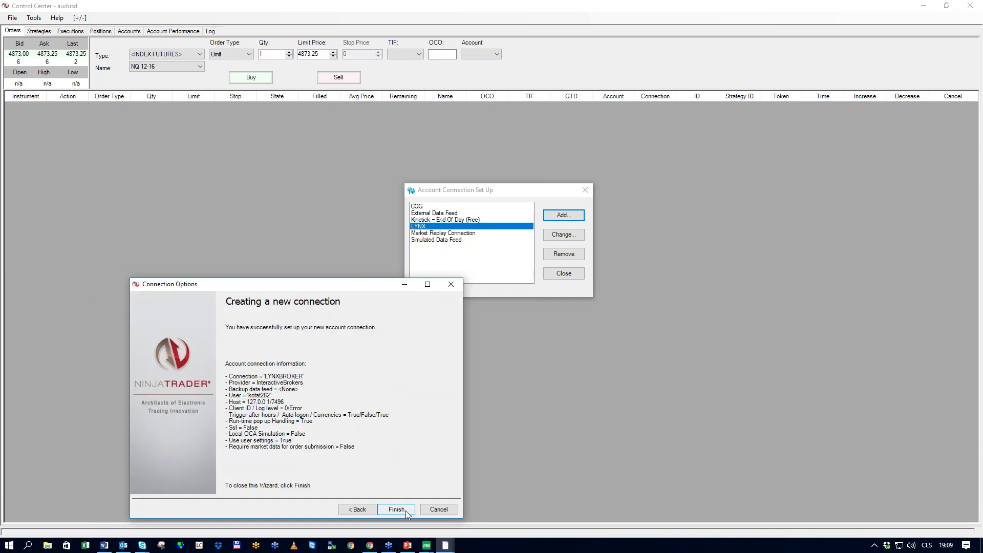
# - Finish the LYNXBROKER connection, accept the Interactive Brokers disclaimer, and close the setup window
pyautogui.click(405, 510)
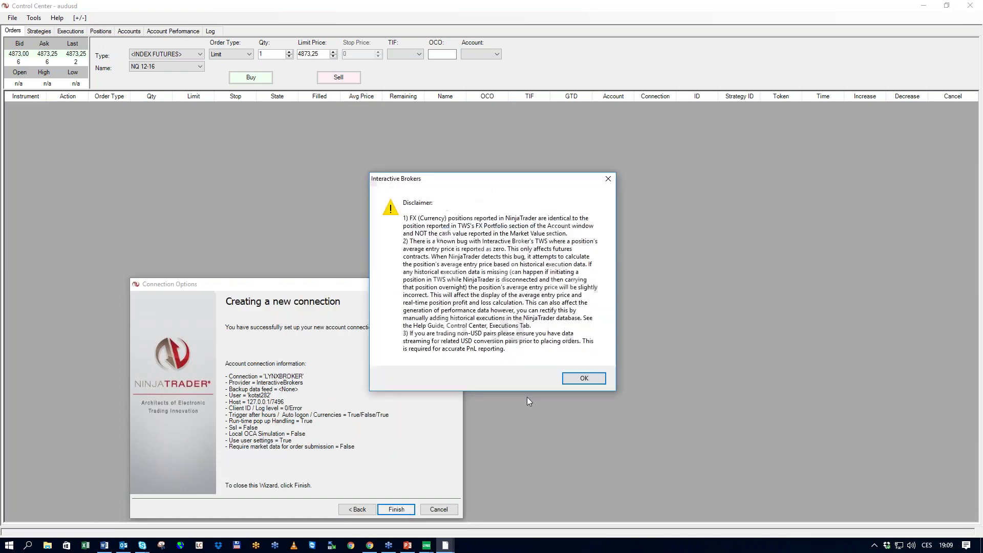
pyautogui.click(584, 379)
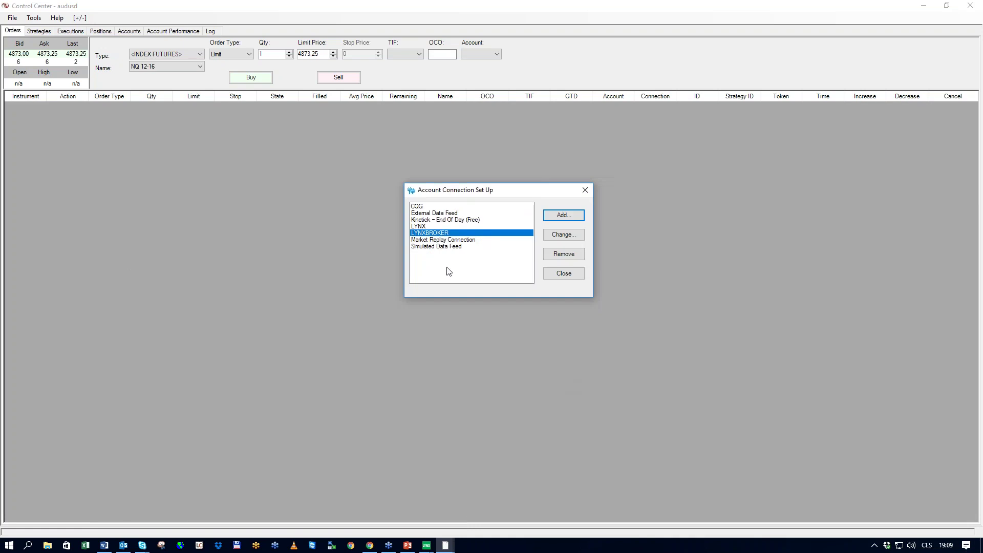
pyautogui.click(440, 234)
pyautogui.click(585, 191)
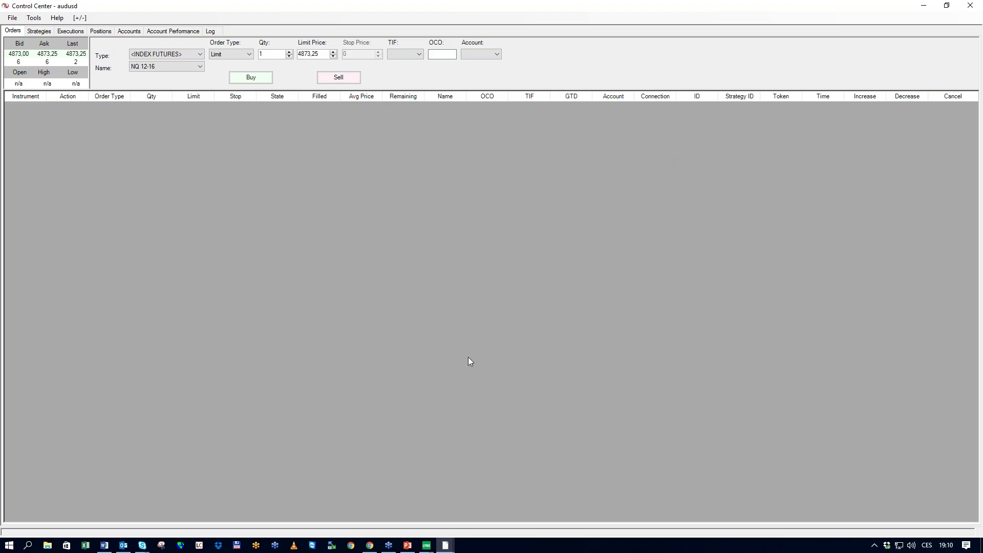
# - Connect via File > Connect > LYNXBROKER and dismiss the four market-data warnings
pyautogui.click(13, 18)
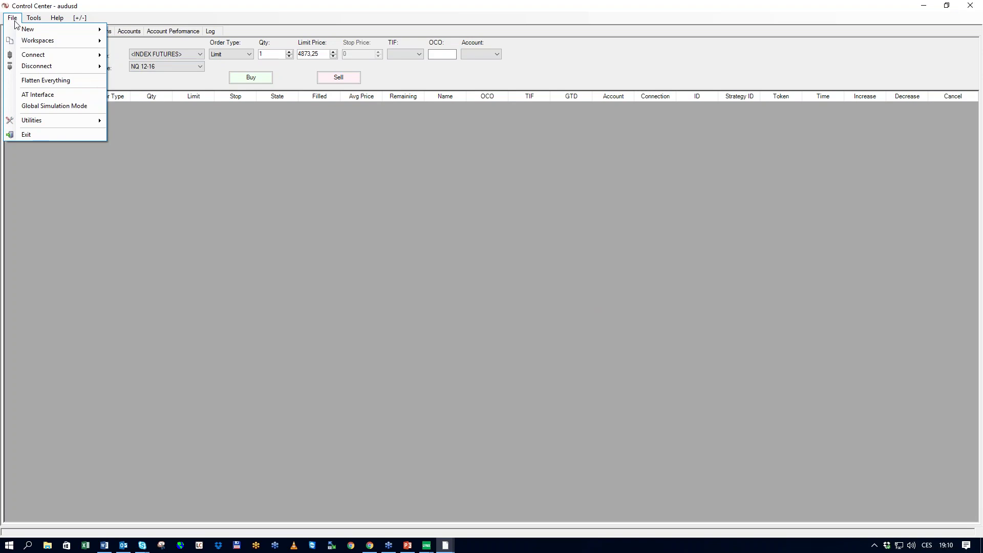
pyautogui.moveTo(35, 53)
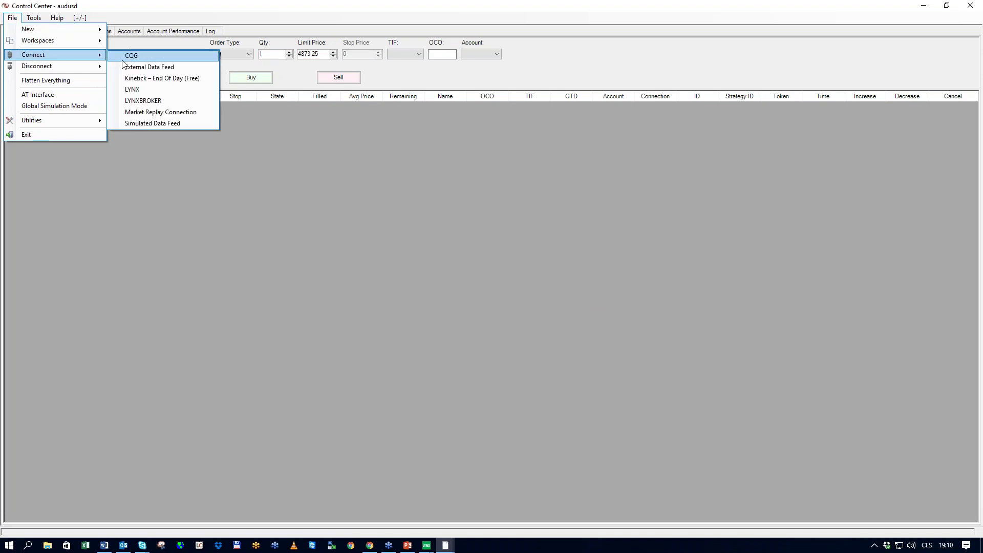
pyautogui.click(160, 102)
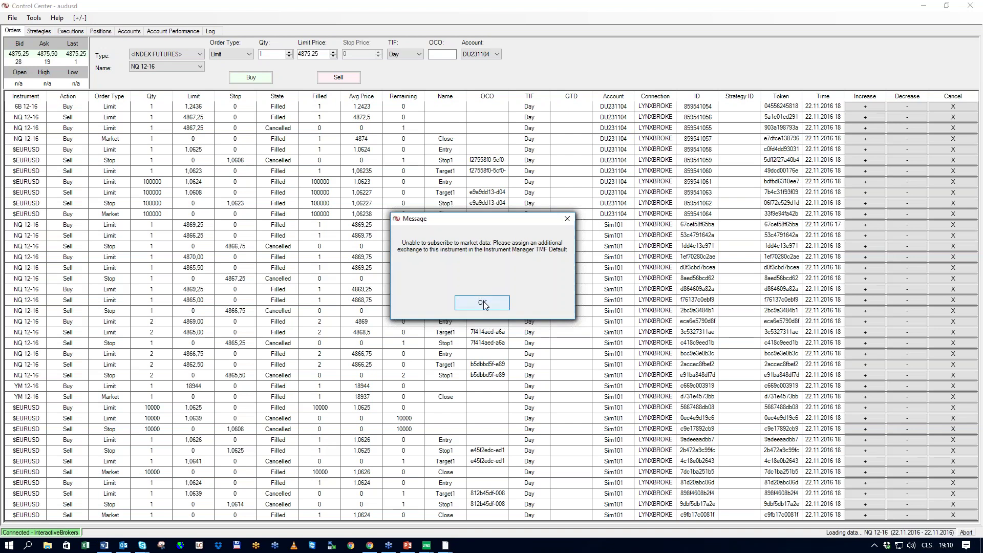
pyautogui.click(484, 307)
pyautogui.click(488, 308)
pyautogui.click(490, 309)
pyautogui.click(491, 307)
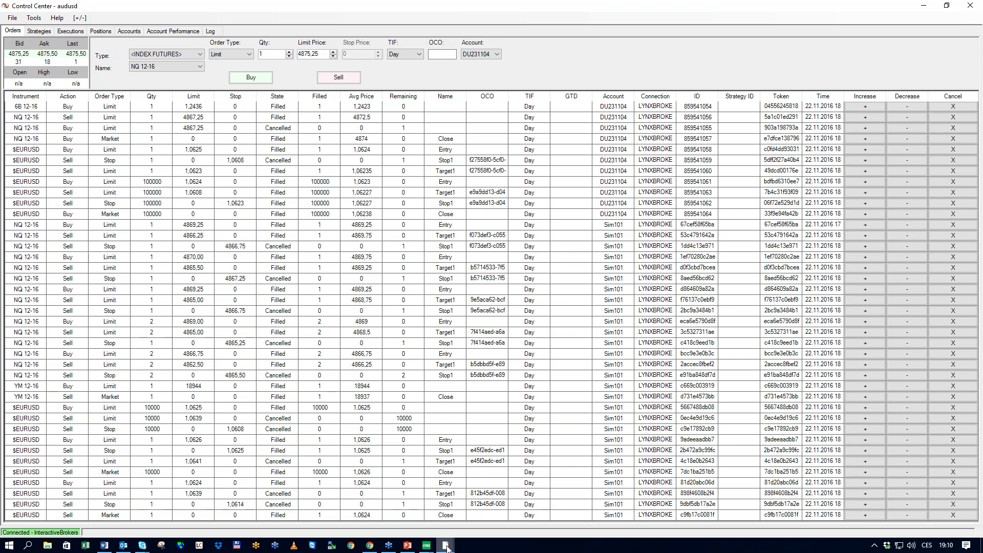
# - Check the open windows from the taskbar and switch to the PowerPoint presentation
pyautogui.moveTo(447, 547)
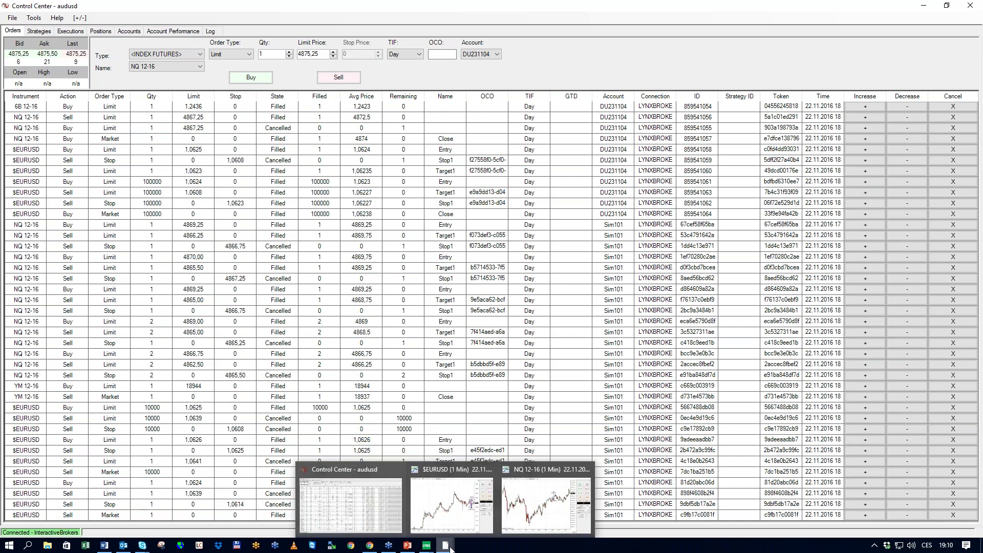
pyautogui.click(447, 551)
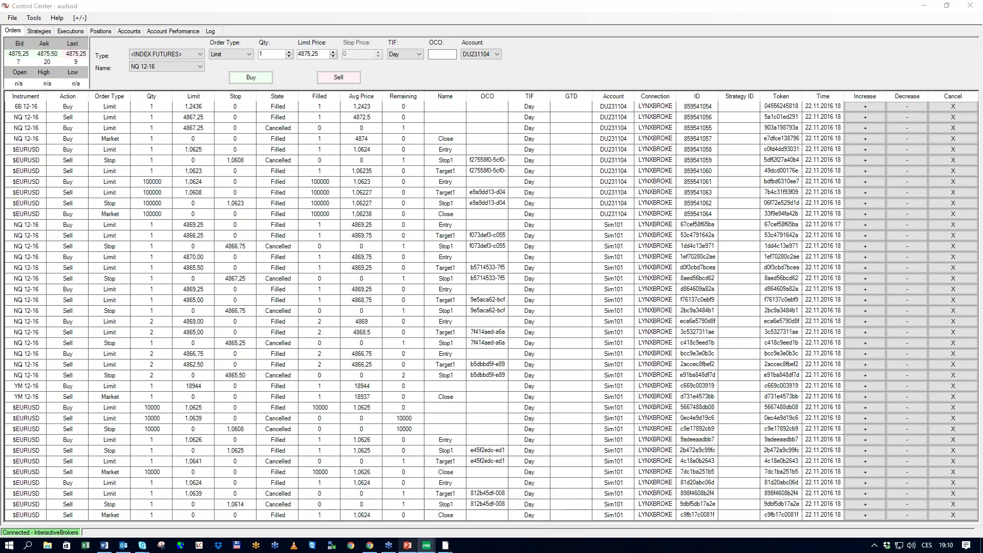
pyautogui.click(408, 546)
# - Scroll to the 'Návod na propojení' slide, then minimize PowerPoint to return to NinjaTrader
pyautogui.scroll(-2, 686, 383)
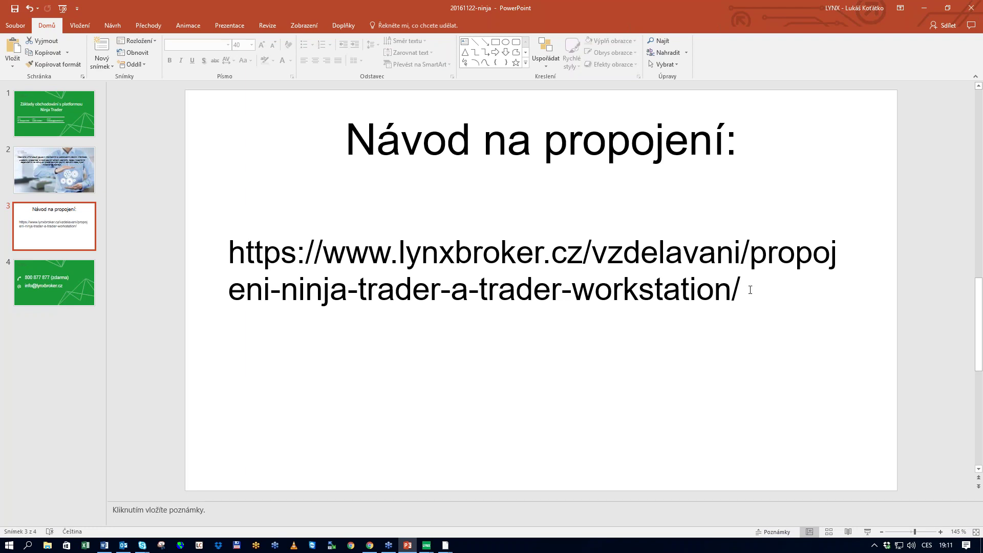
pyautogui.click(925, 9)
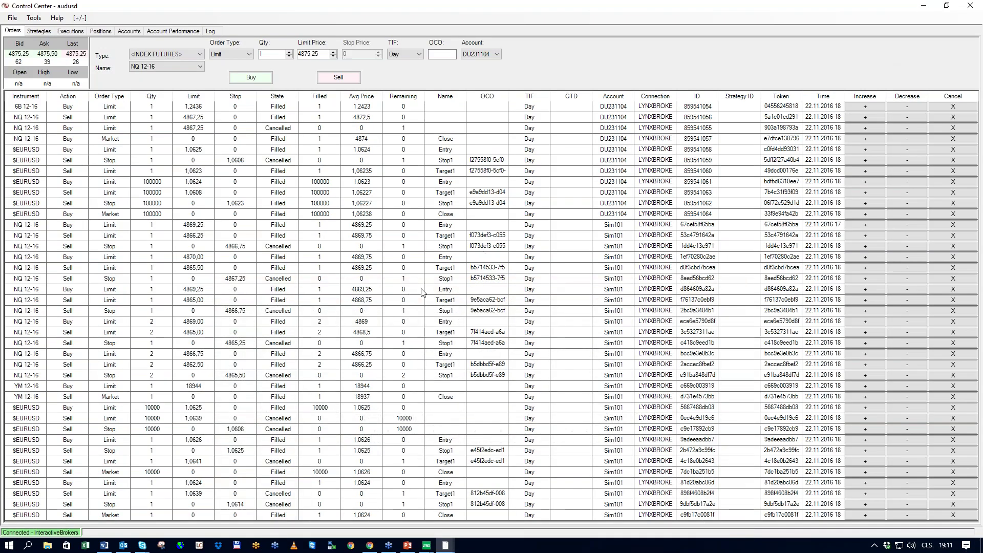
pyautogui.click(12, 18)
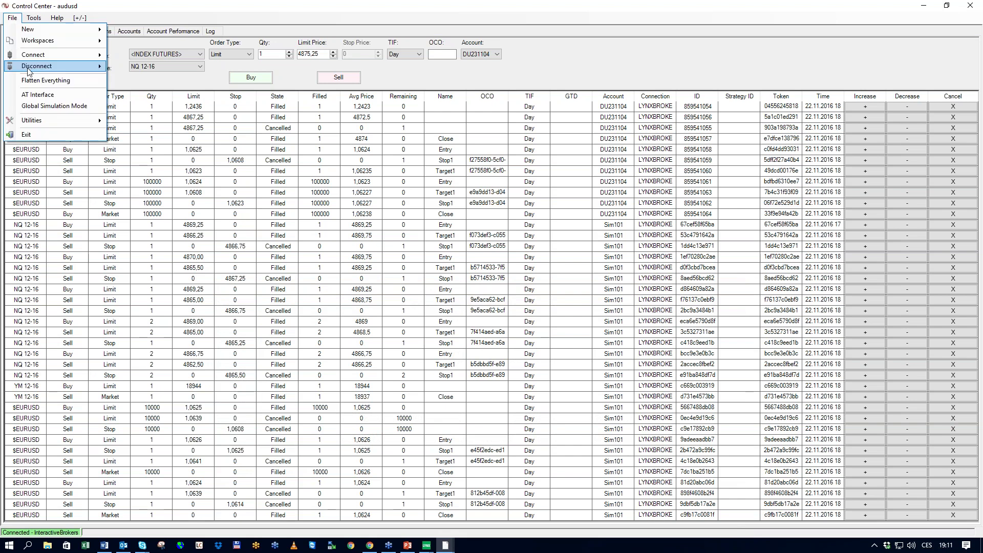
pyautogui.moveTo(31, 57)
pyautogui.click(134, 86)
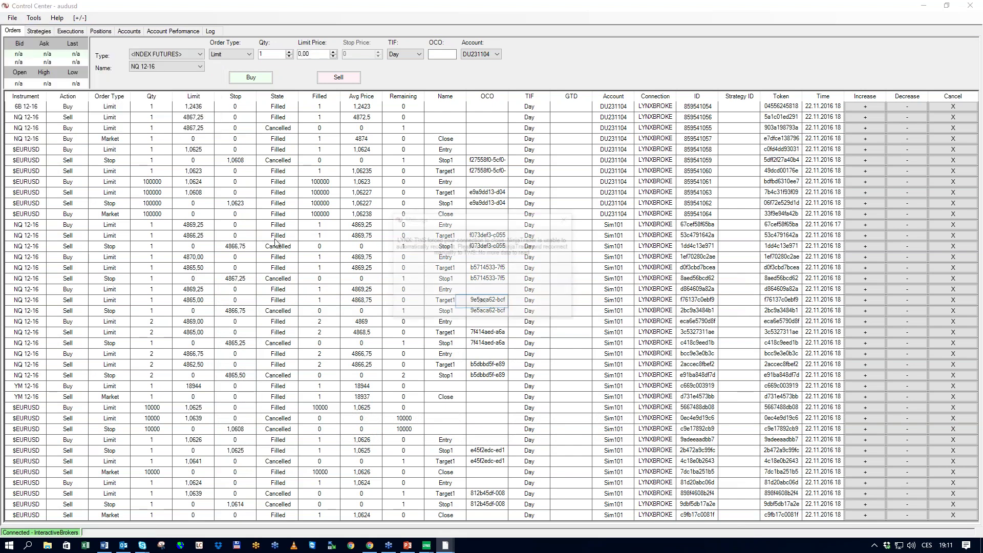
pyautogui.click(483, 303)
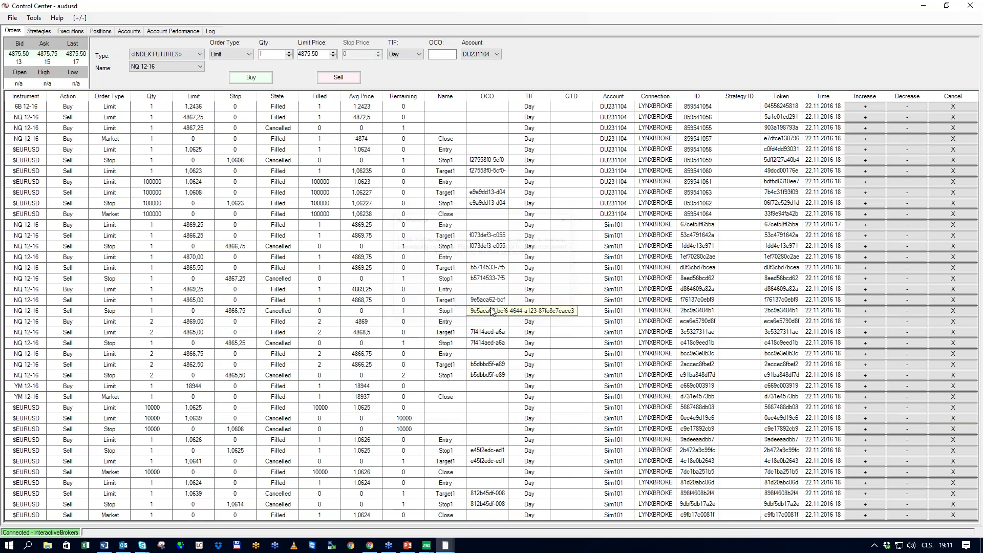
pyautogui.click(366, 311)
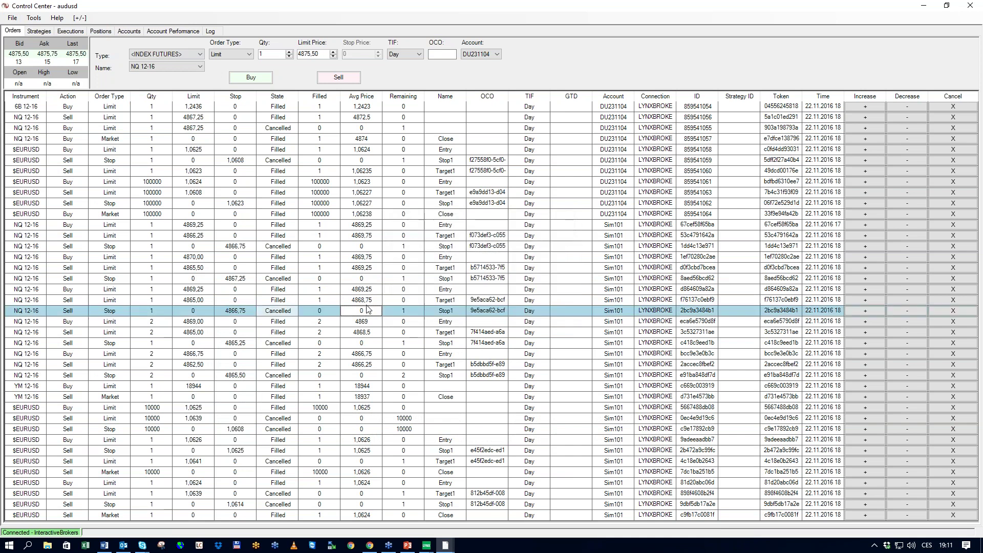
pyautogui.click(12, 17)
pyautogui.click(375, 132)
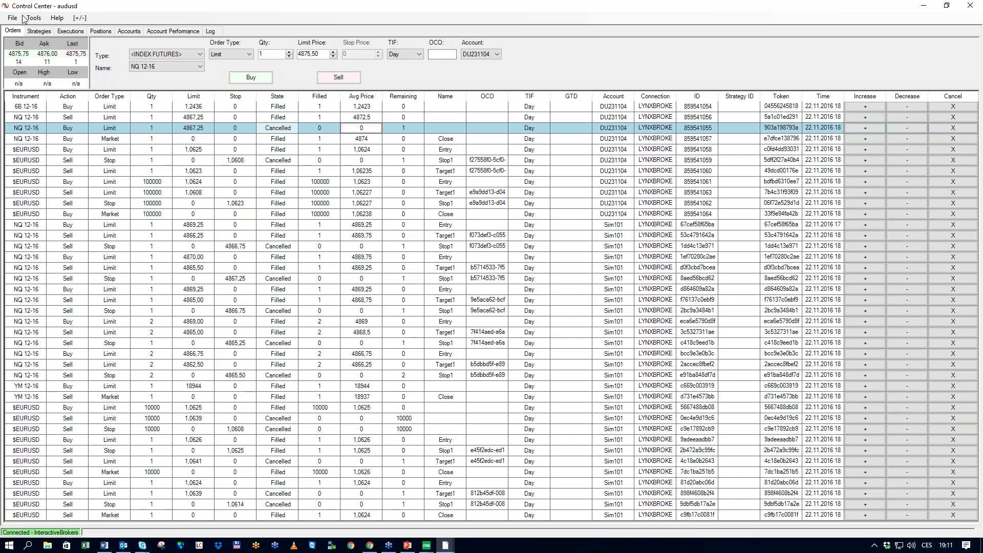
pyautogui.click(42, 33)
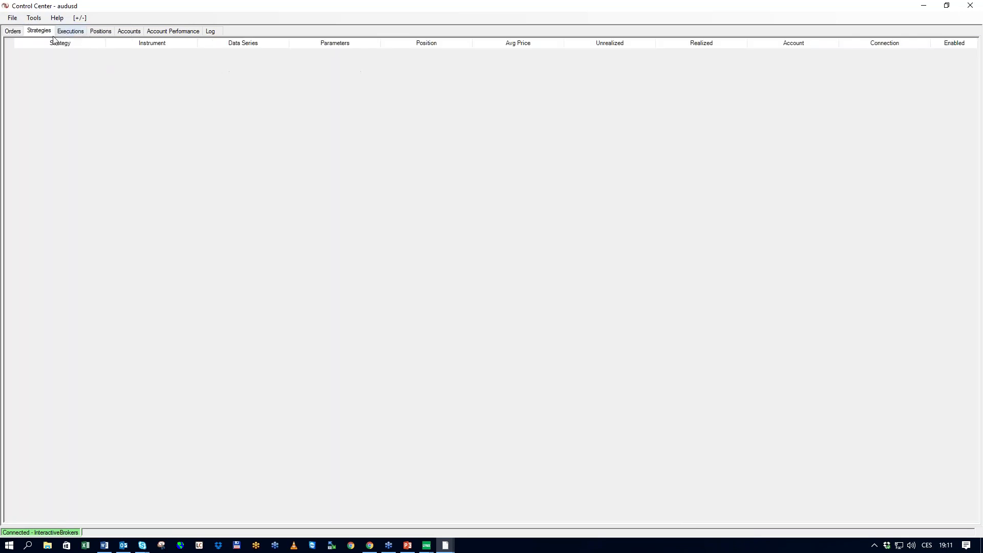
pyautogui.click(66, 32)
pyautogui.click(13, 32)
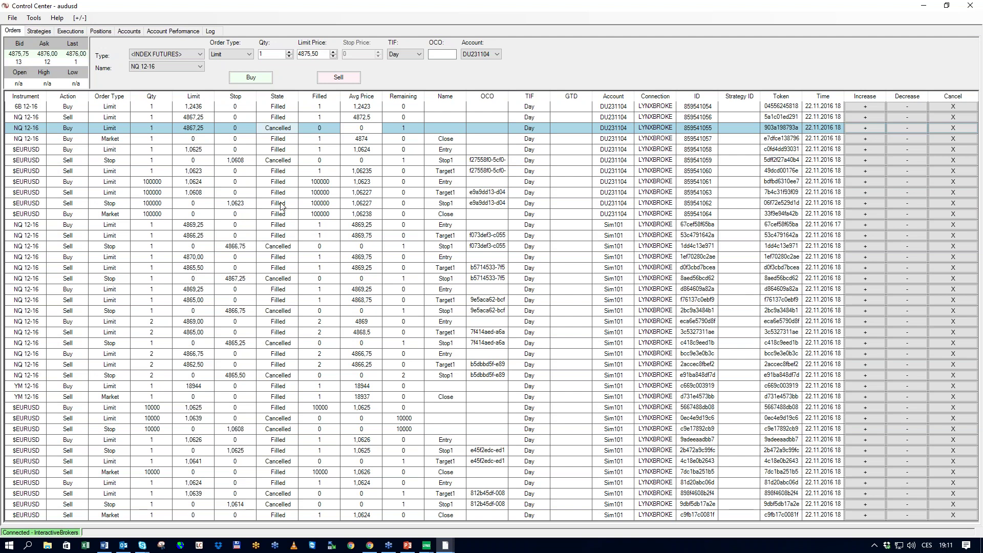
pyautogui.click(12, 18)
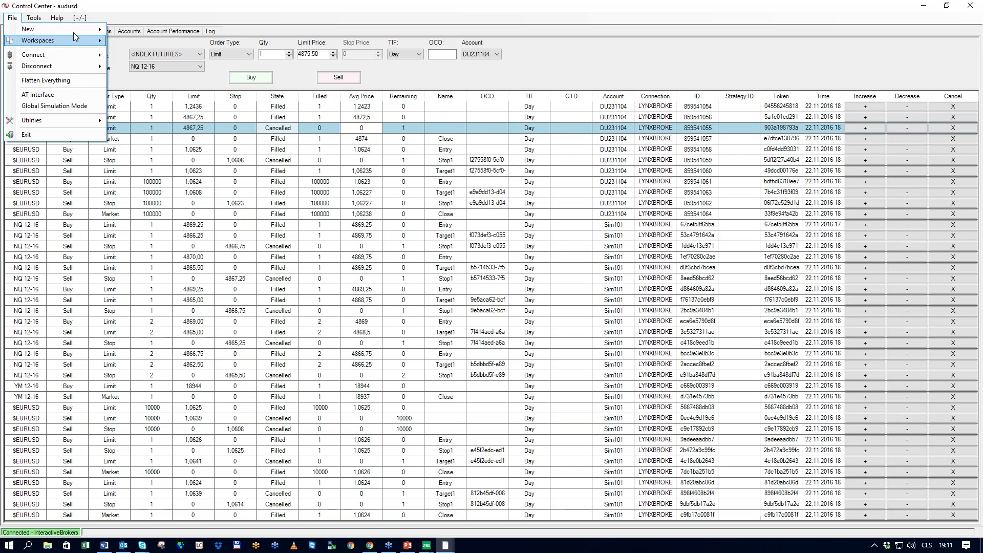
# - Create a new chart via File > New > Chart... using $EURUSD from the FOREX instruments
pyautogui.moveTo(75, 34)
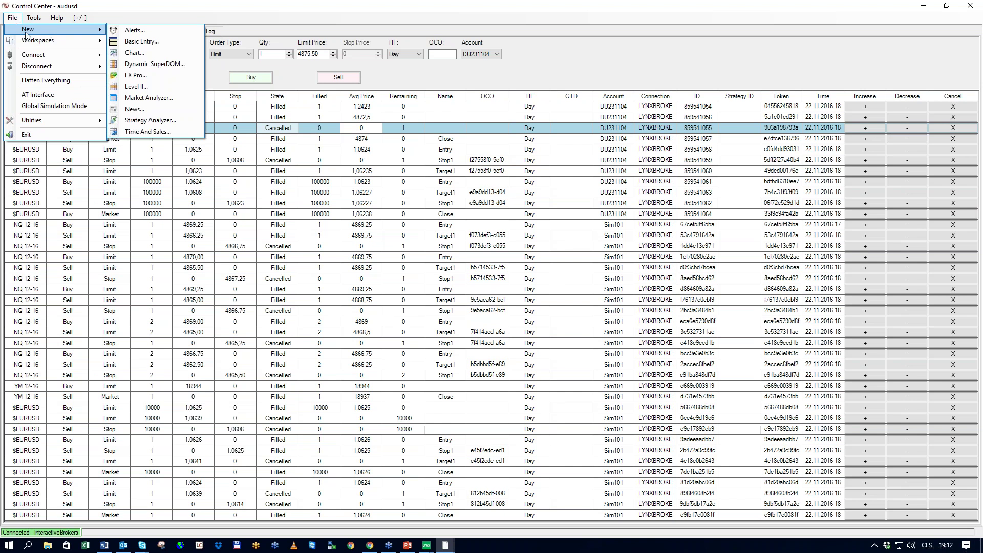
pyautogui.click(135, 53)
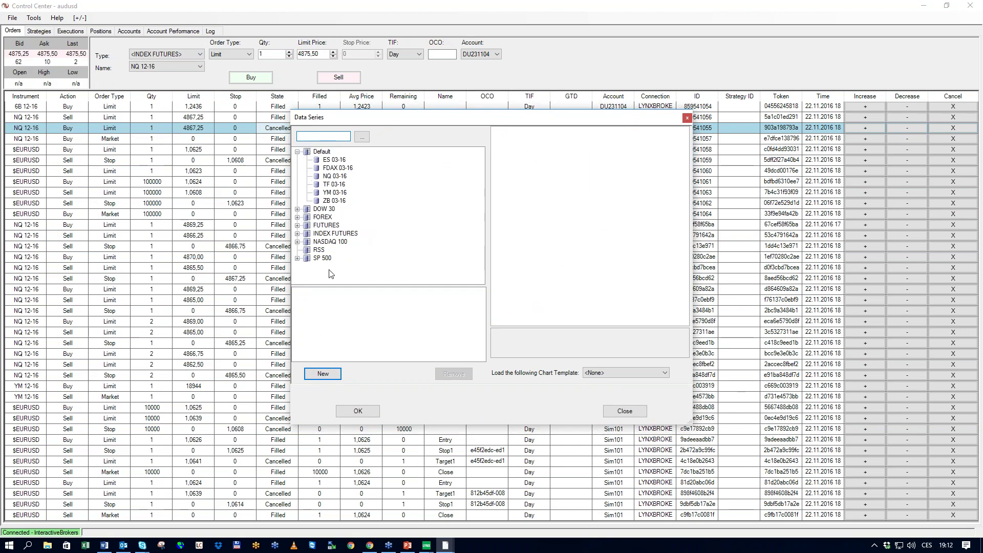
pyautogui.click(297, 218)
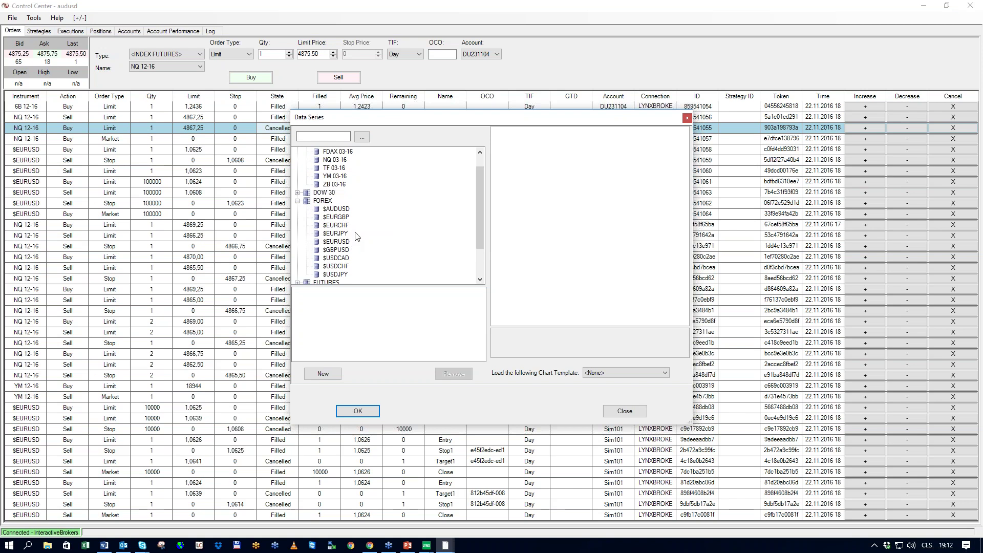
pyautogui.click(337, 242)
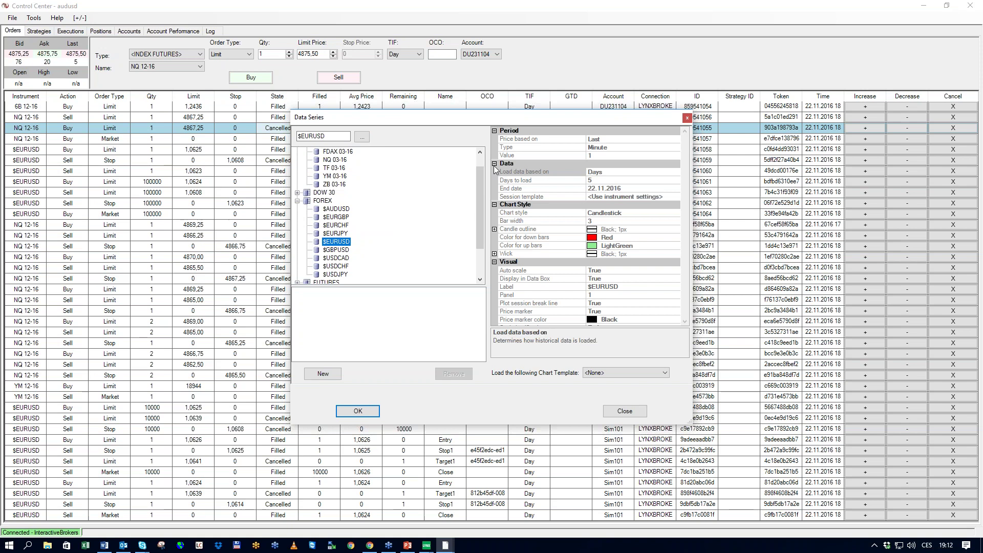
pyautogui.moveTo(507, 111); pyautogui.dragTo(511, 102)
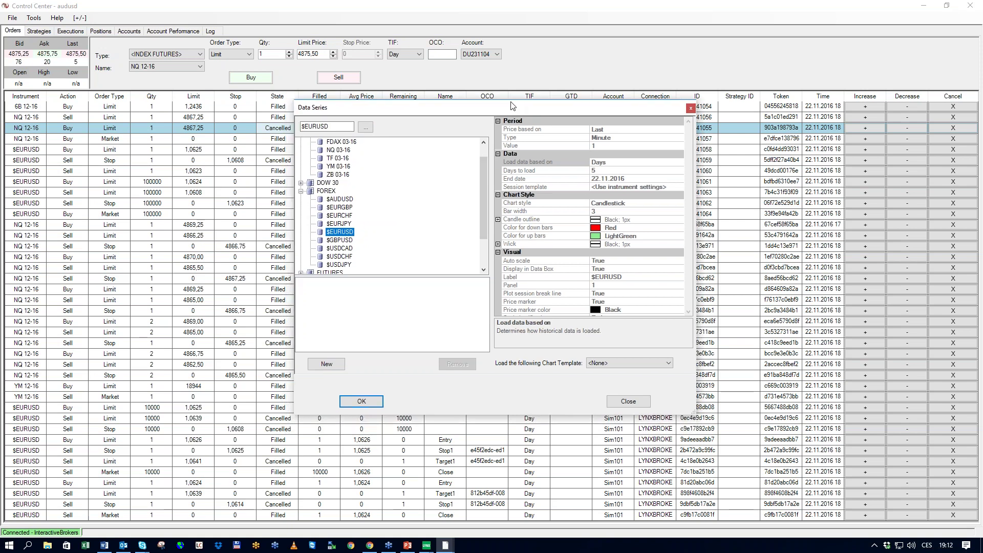